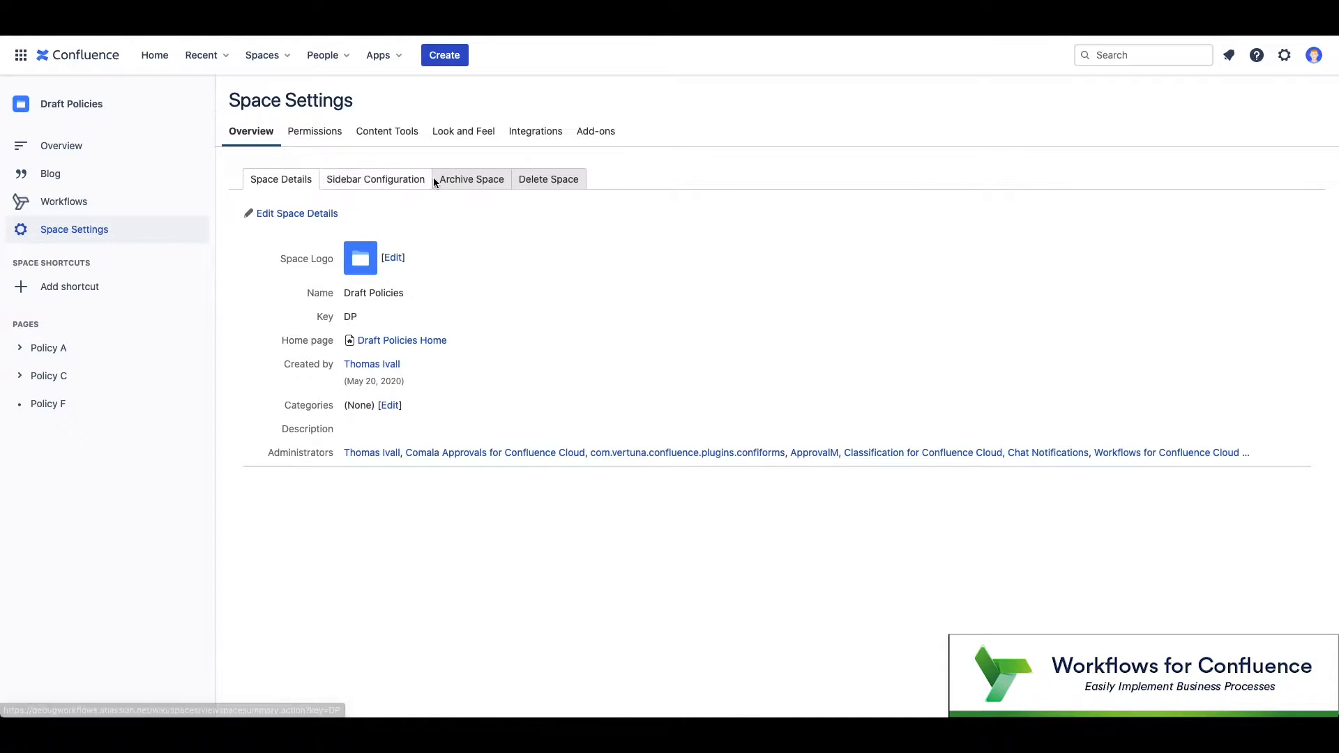
Step: Open the Workflows admin page under Content Tools to see the existing workflows
left_click(400, 132)
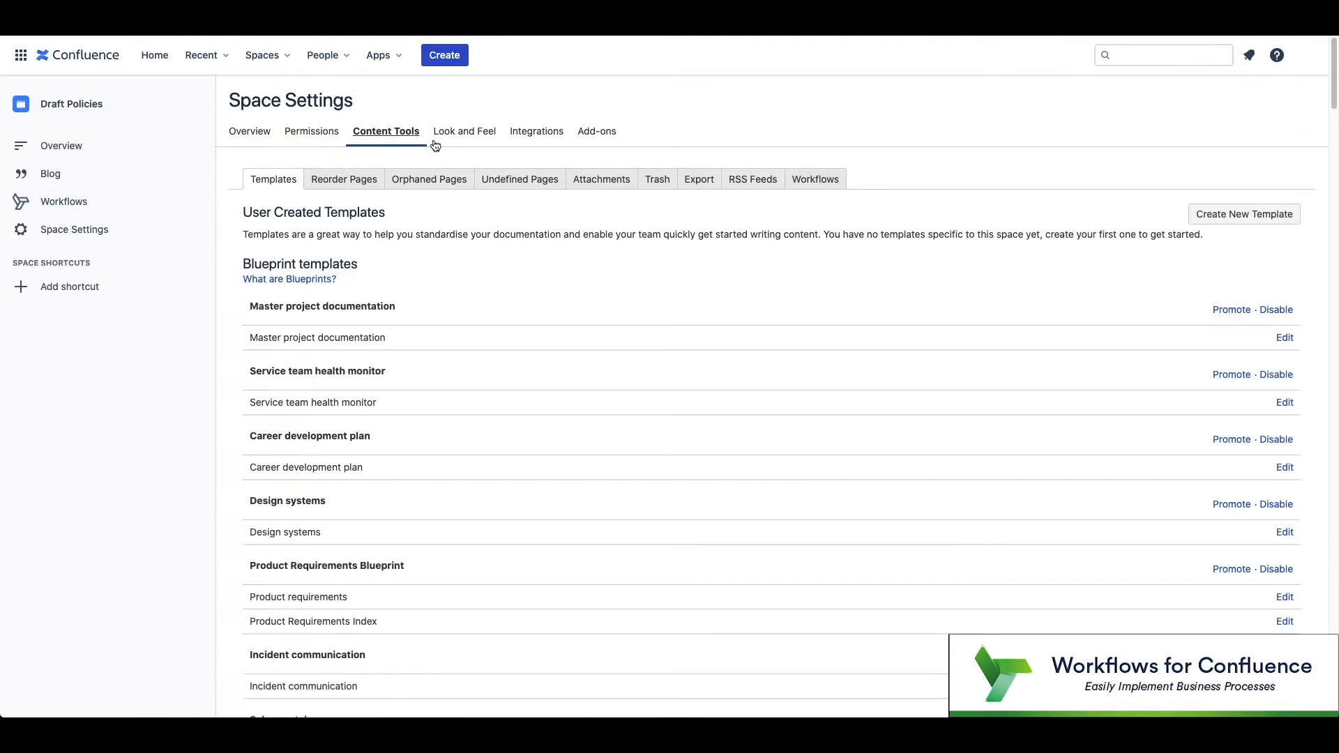
left_click(809, 186)
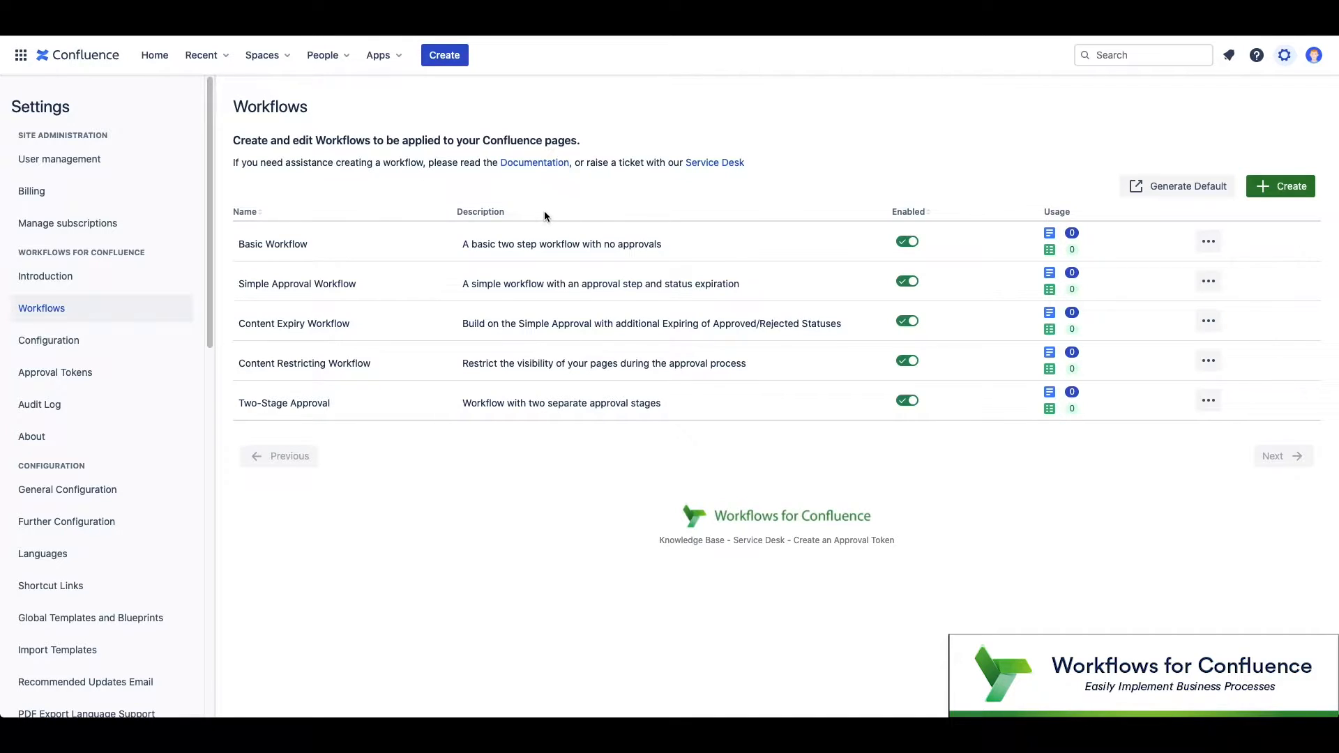
Step: Start a new workflow and enter the name 'Simple Approval Workflow'
left_click(1280, 187)
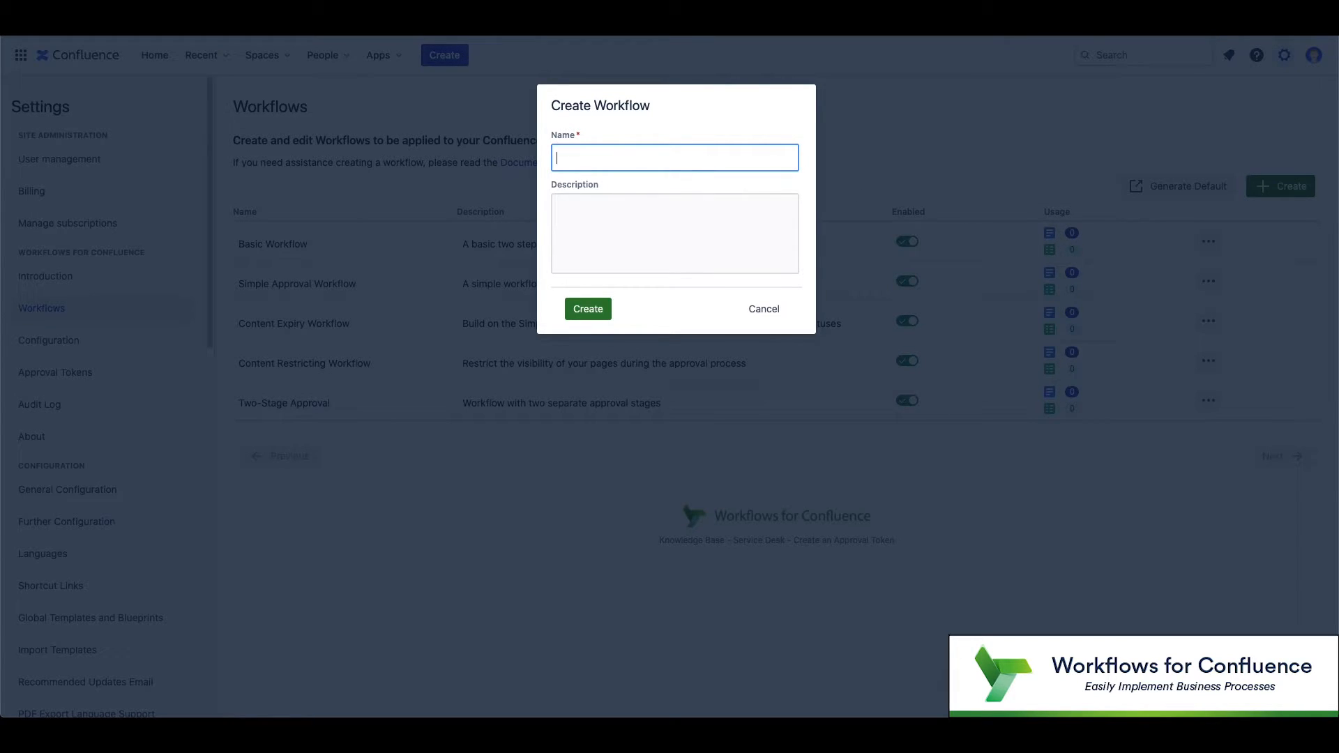
type("Simple Approval Workflow")
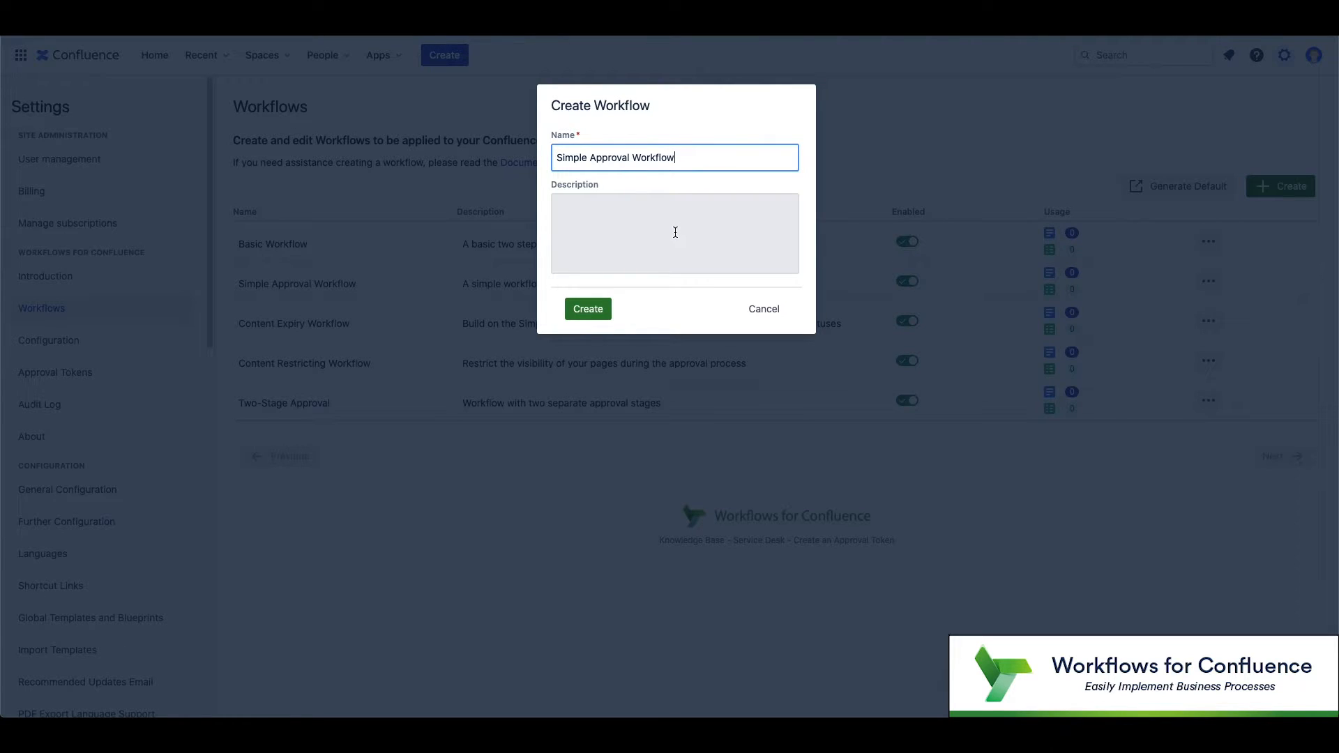
Step: Create the workflow, then place a Create trigger with a Status node beneath it
left_click(588, 310)
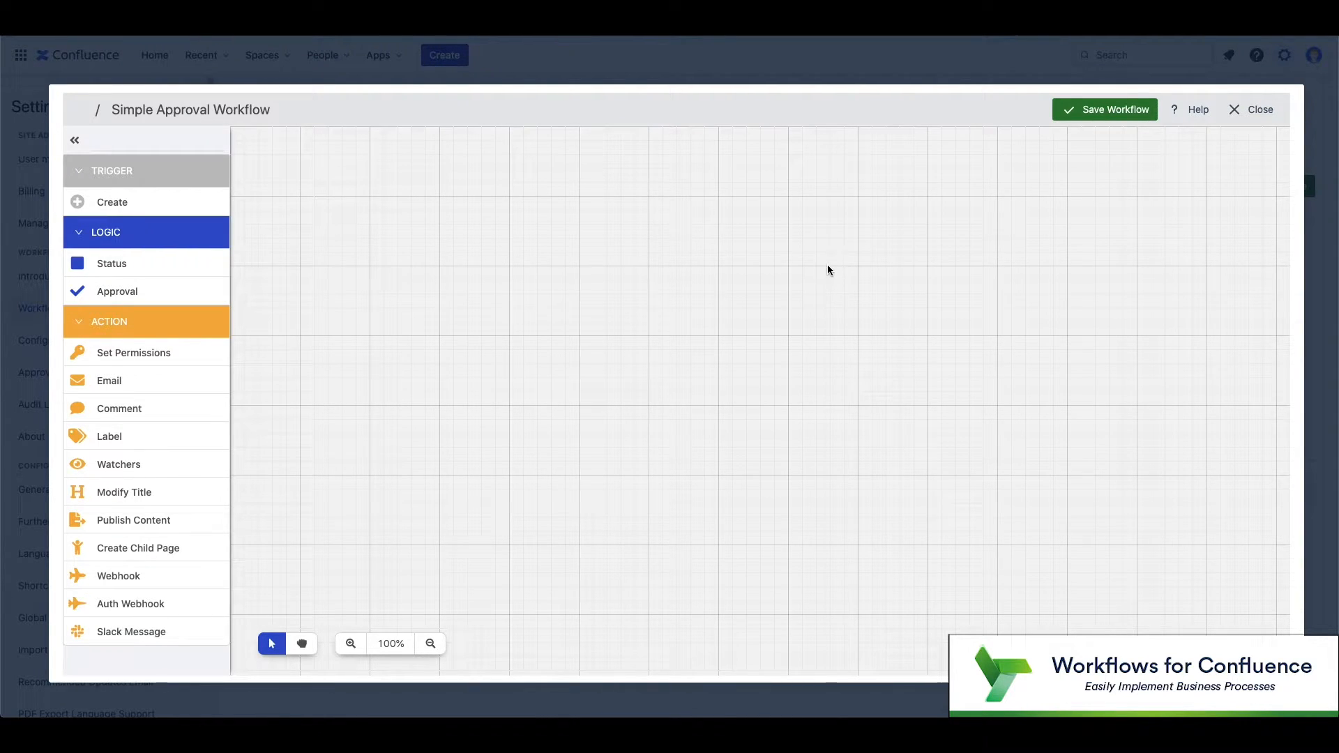
left_click_drag(174, 207, 766, 364)
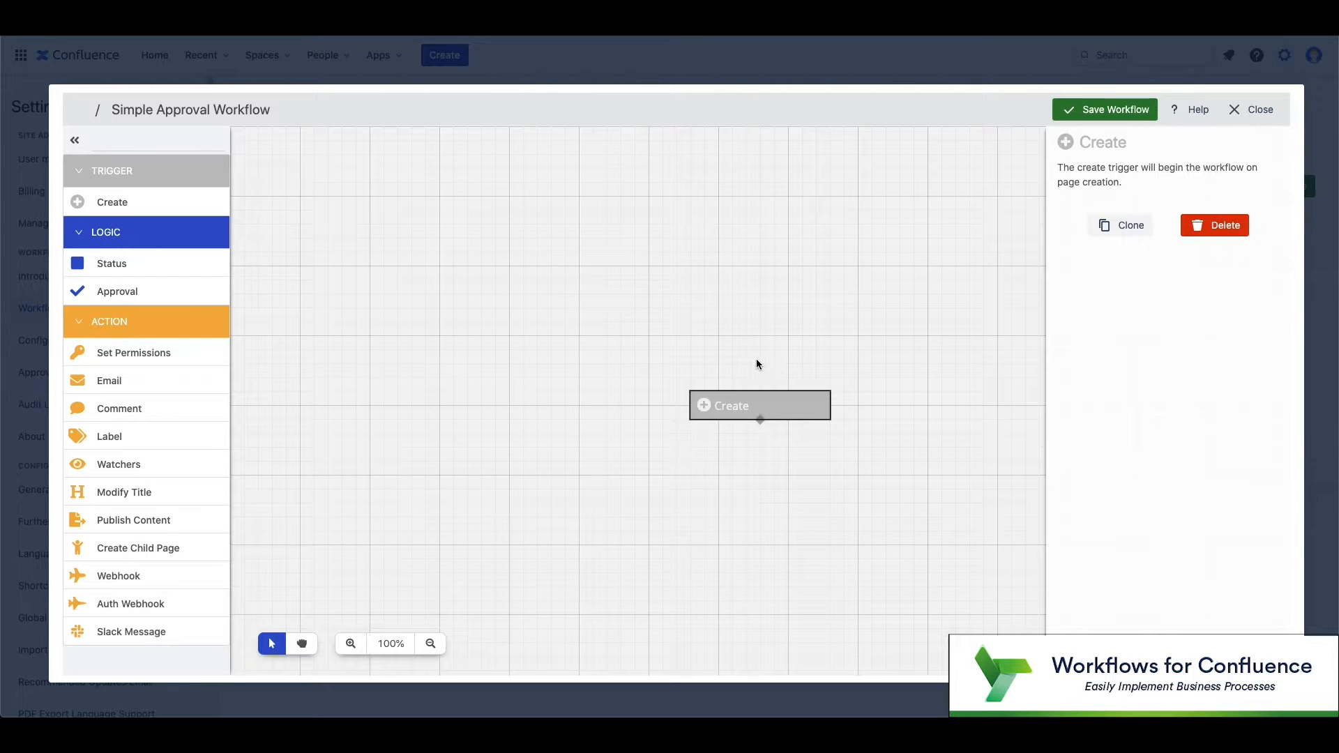
left_click_drag(167, 263, 733, 456)
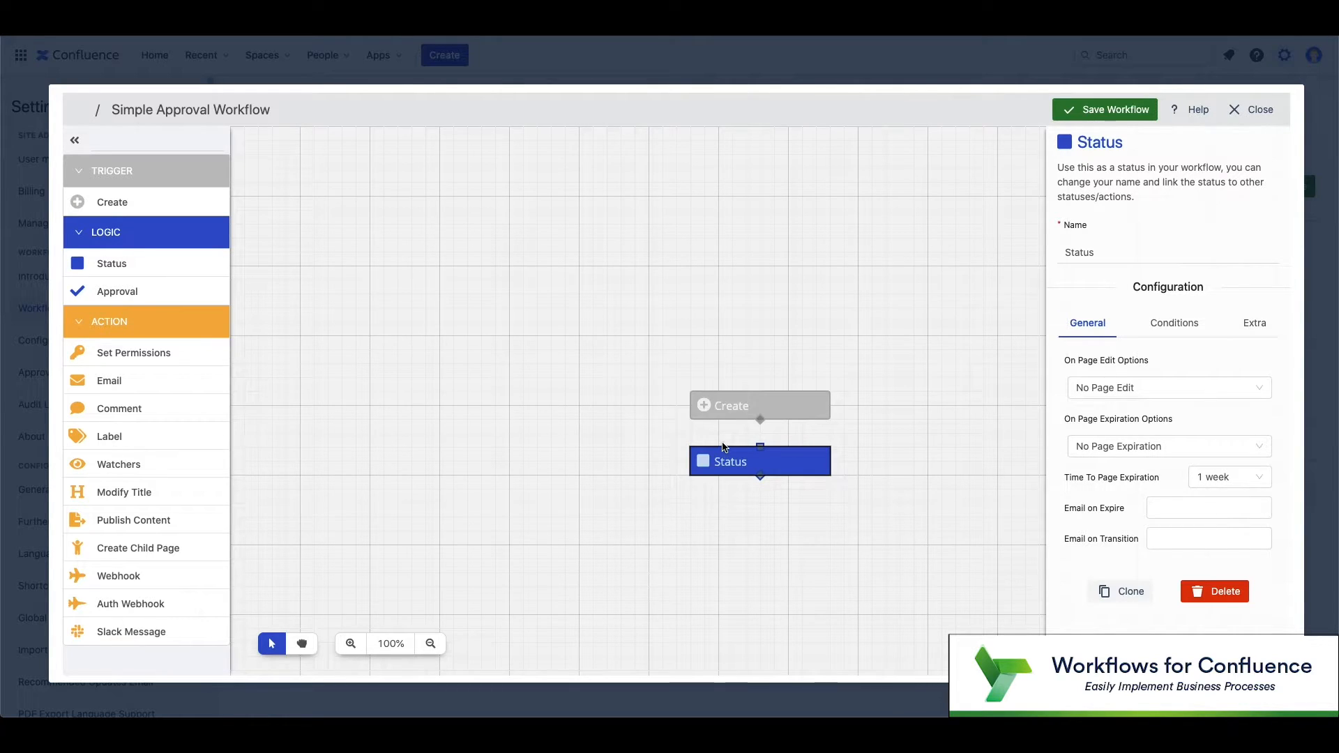
mouse_move(1136, 422)
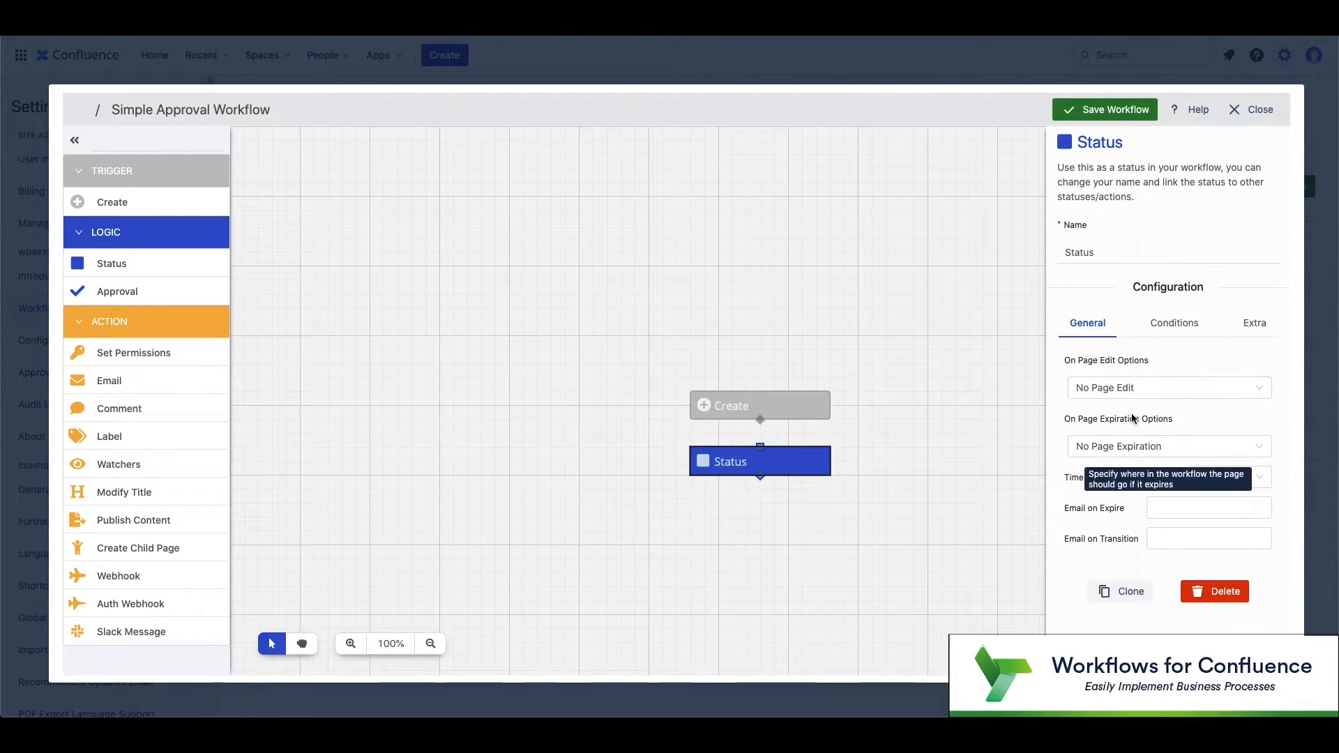
left_click(1185, 328)
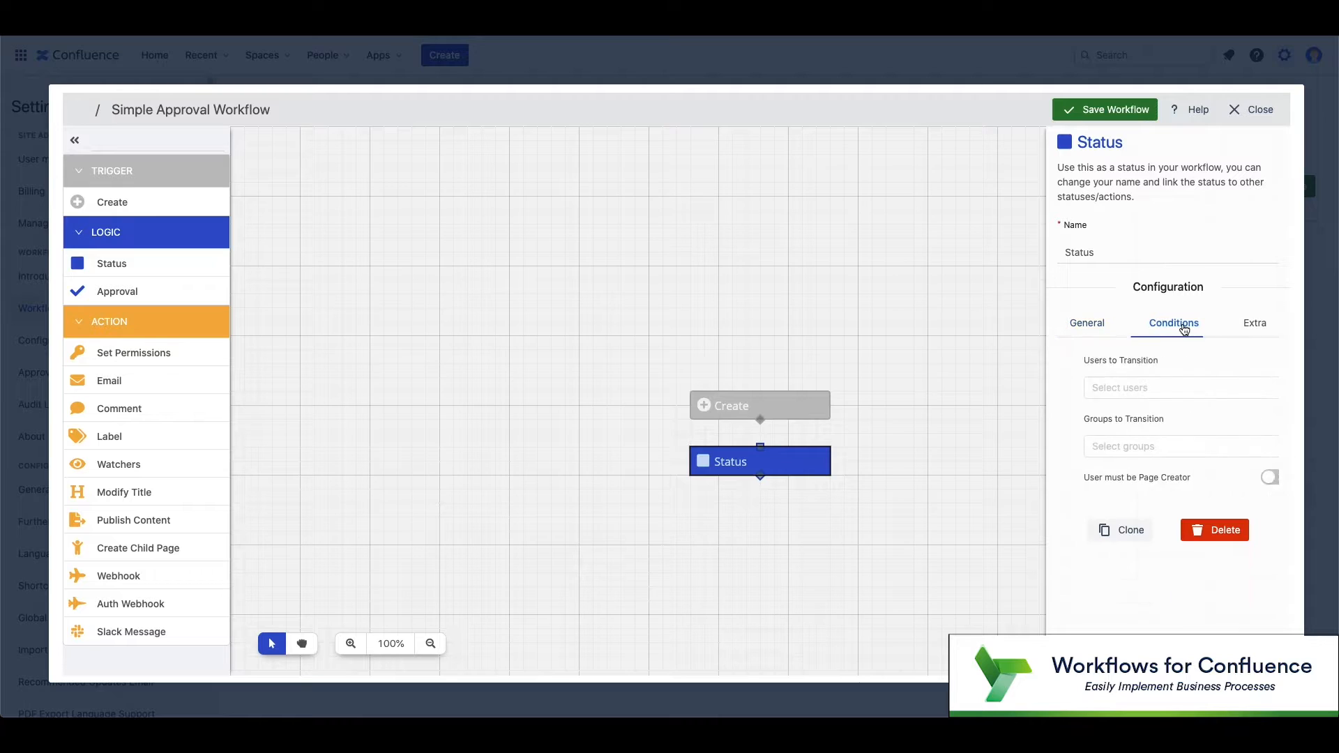
left_click(1252, 323)
mouse_move(1159, 345)
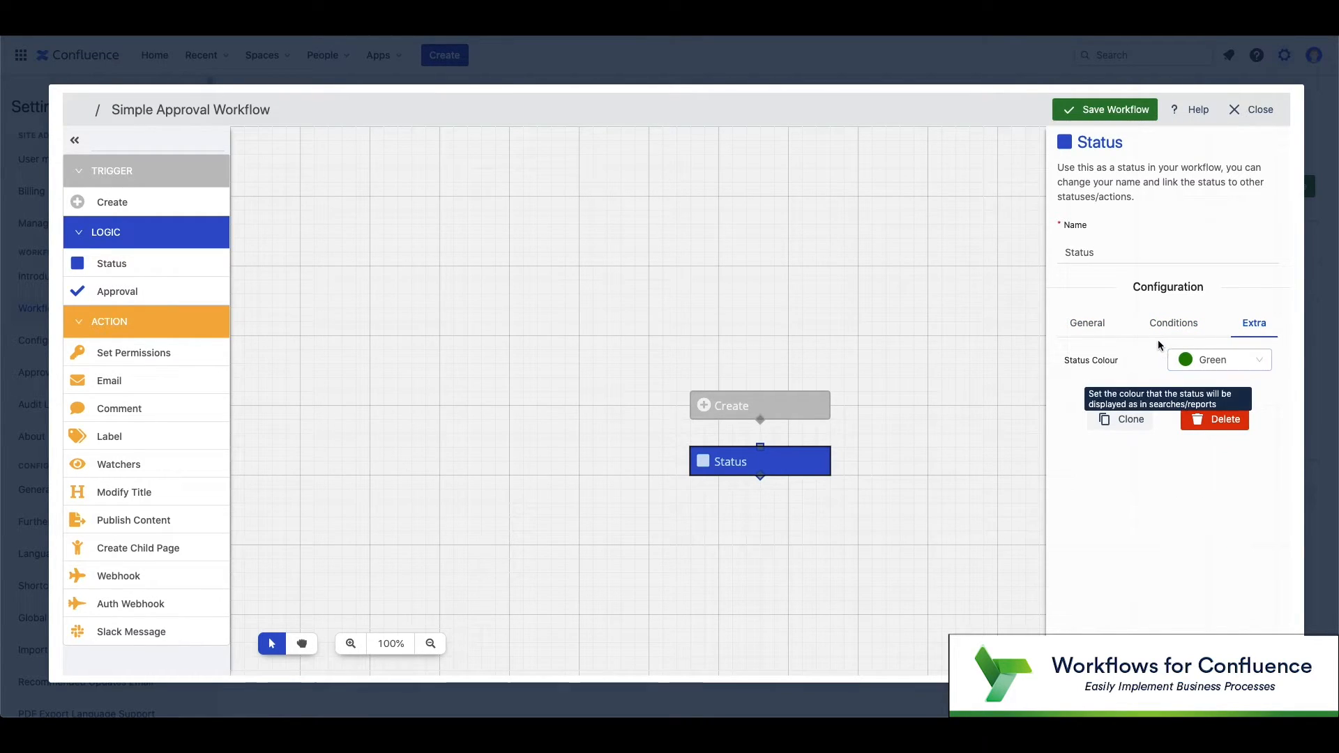
left_click(1101, 330)
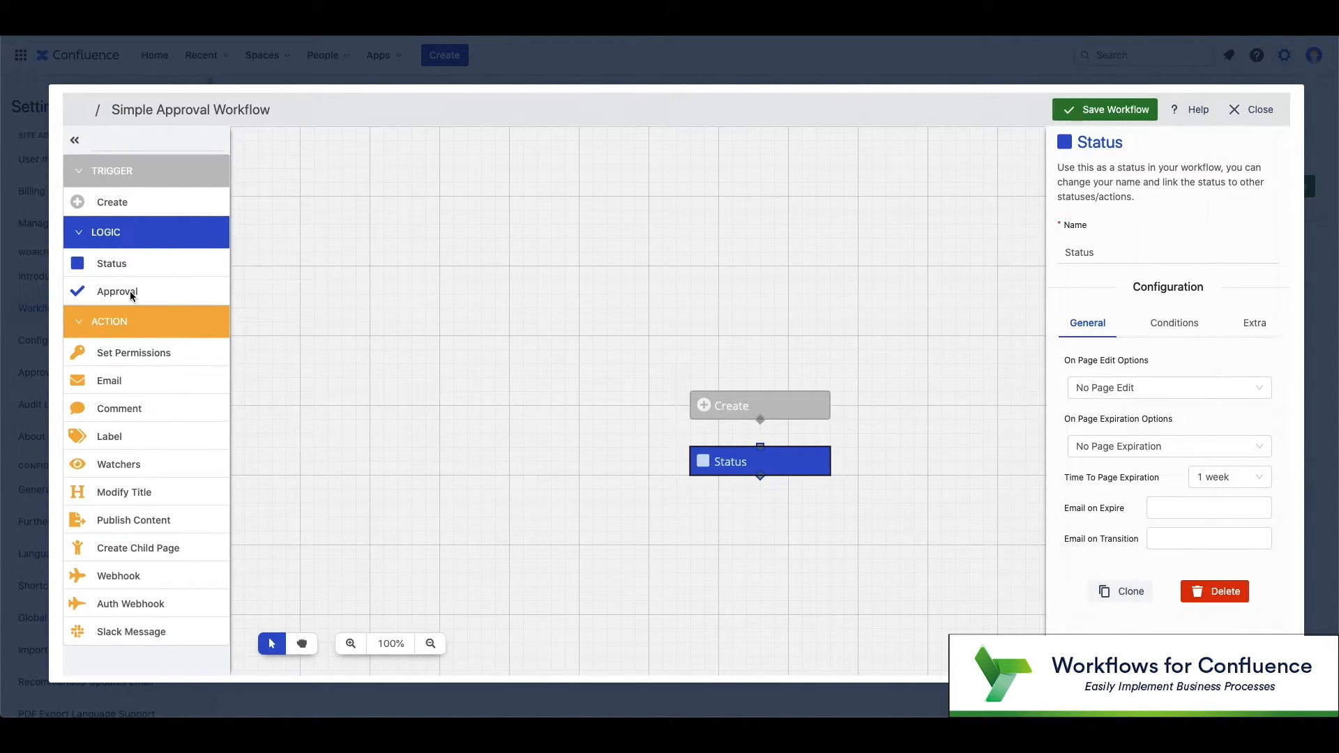
Step: Place an Approval step under Status and review its approver and status colour settings
left_click_drag(127, 293, 753, 505)
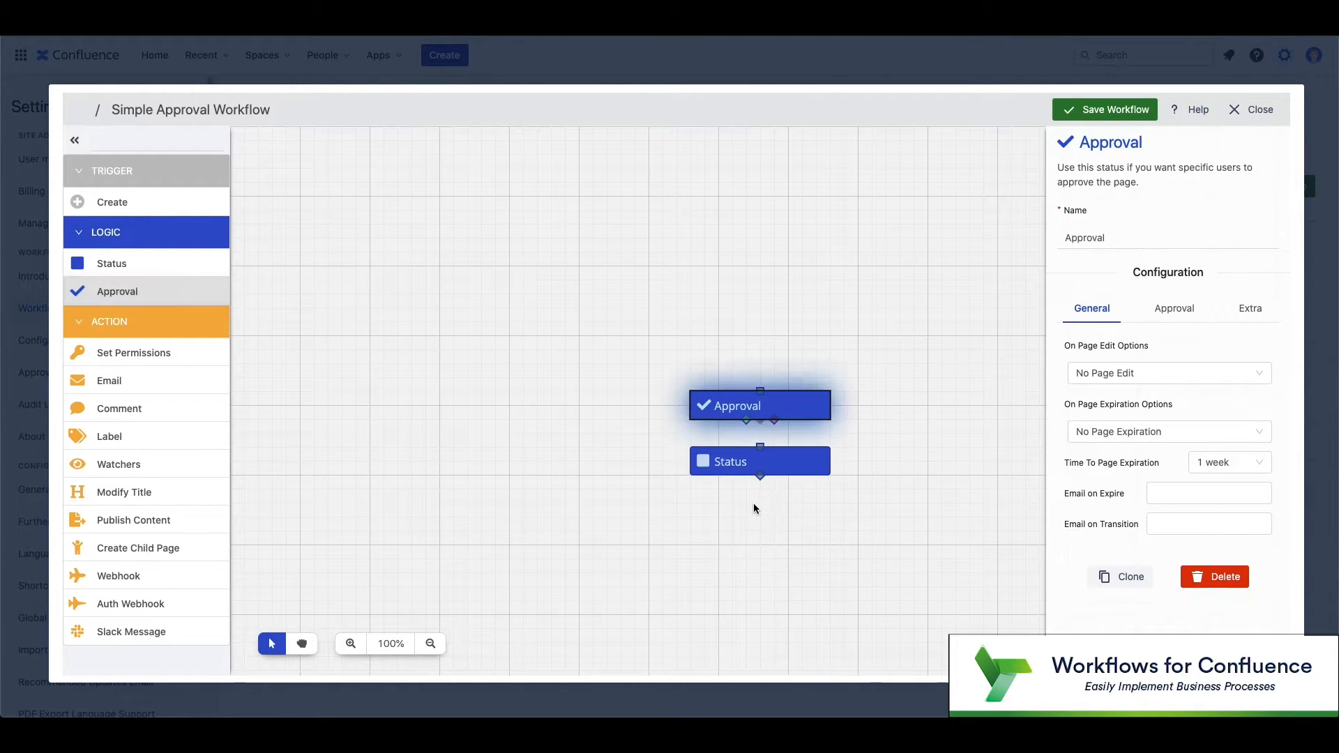
left_click_drag(757, 406, 764, 516)
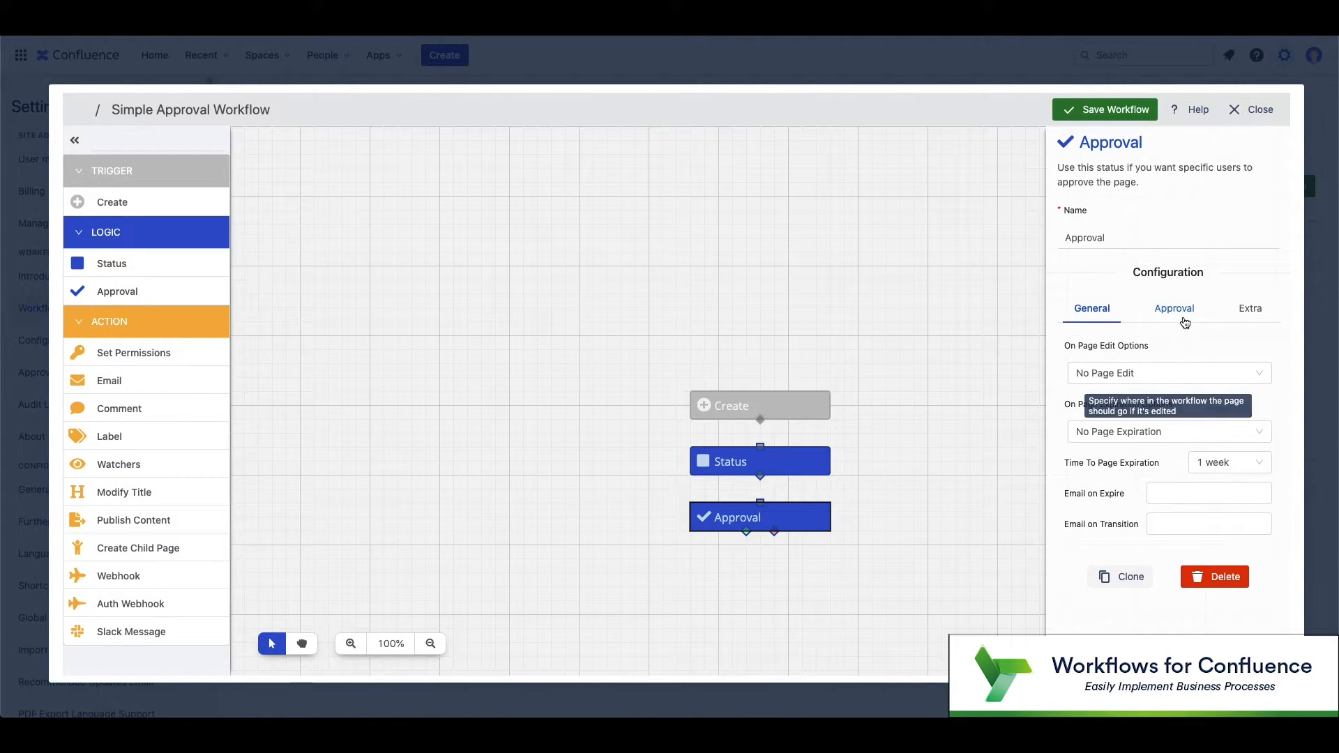
left_click(1187, 321)
left_click(1198, 373)
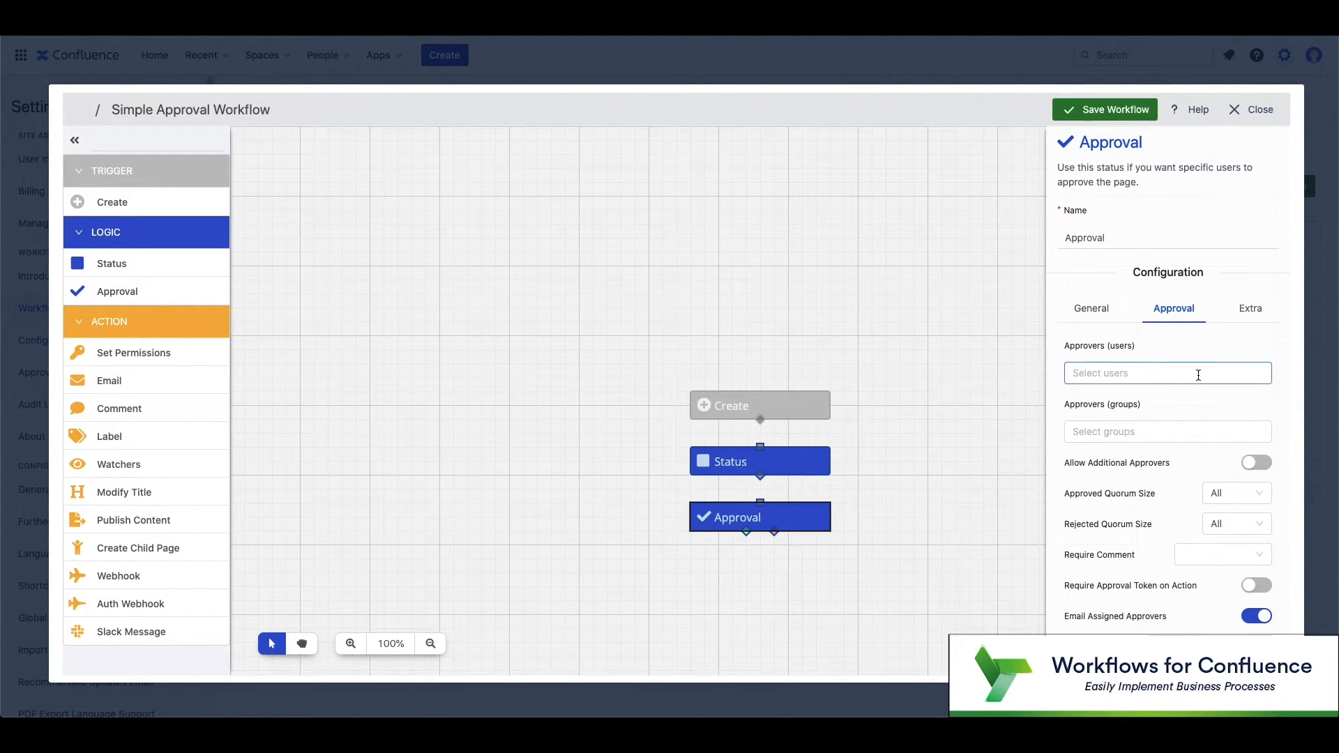
left_click(1252, 321)
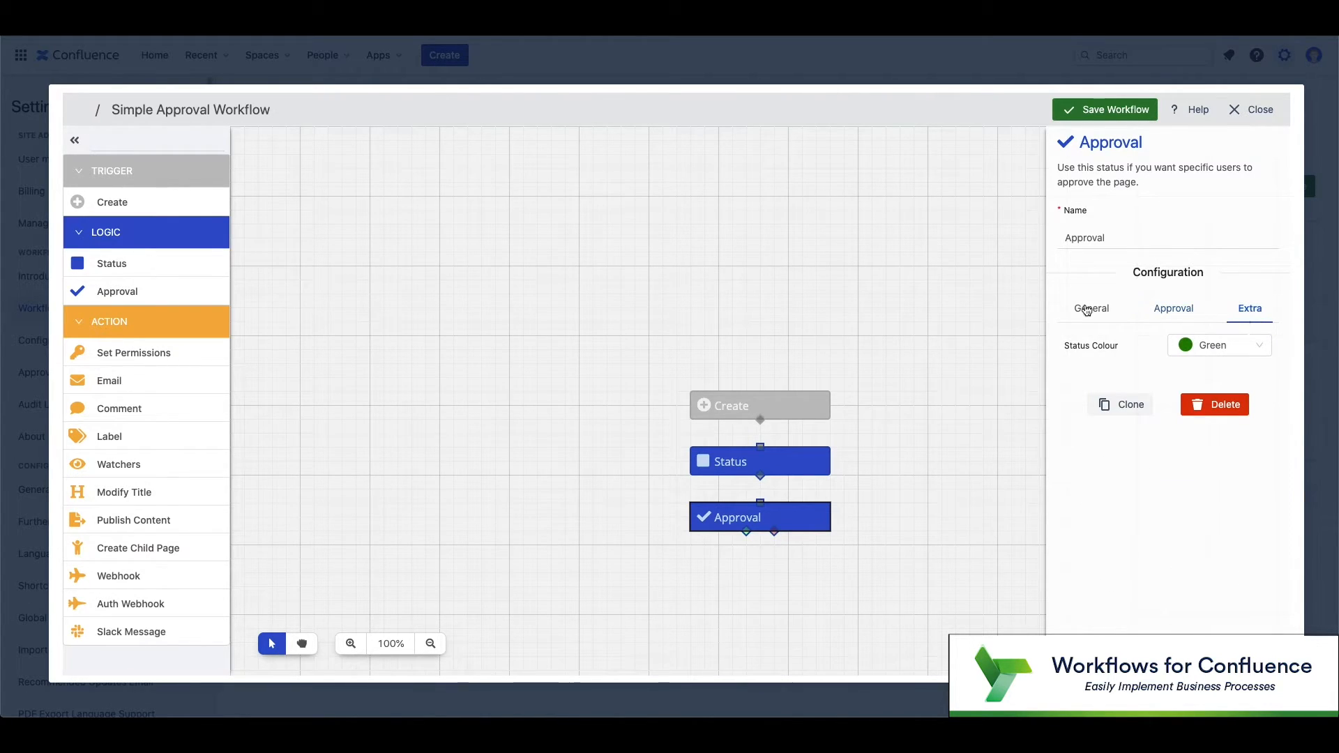
left_click(922, 360)
scroll(916, 370, "down", 1)
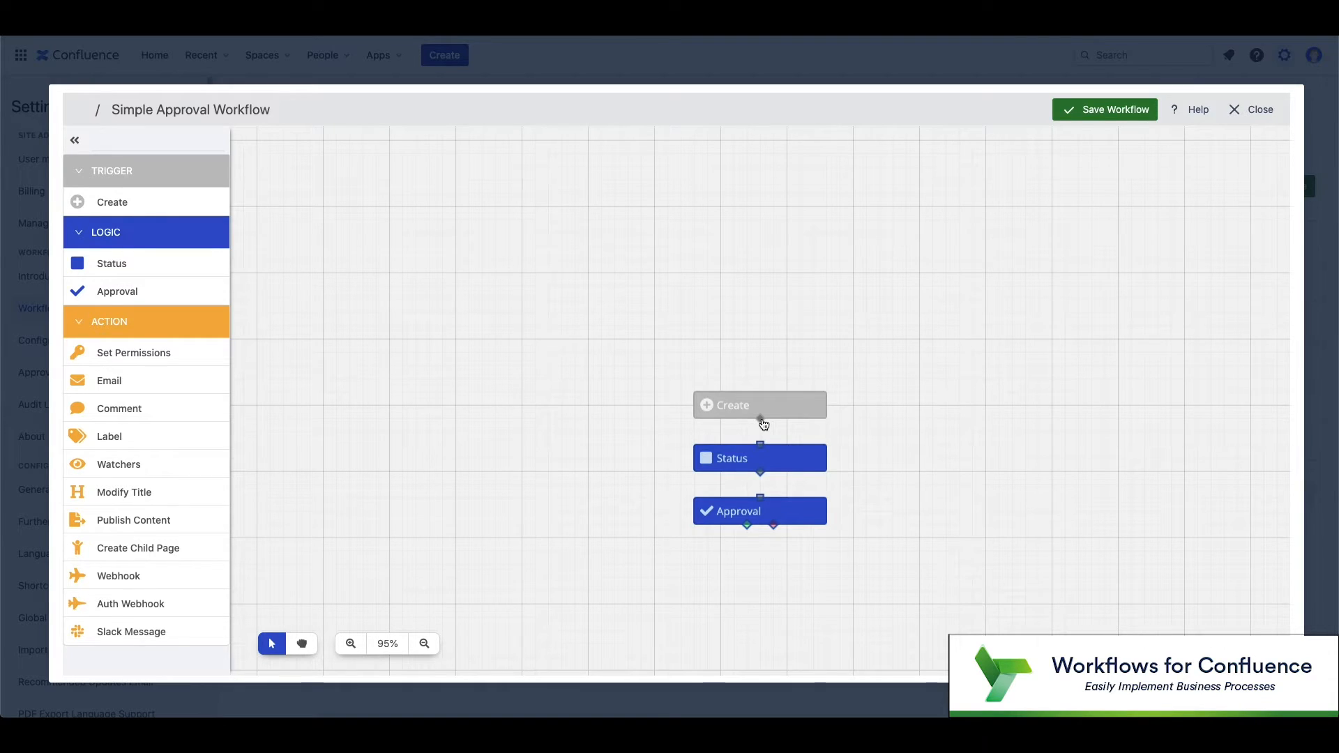
Step: Connect the Create trigger to Status and Status to Approval in one chain
left_click_drag(763, 422, 763, 504)
left_click(302, 642)
left_click_drag(588, 477, 571, 299)
left_click(276, 644)
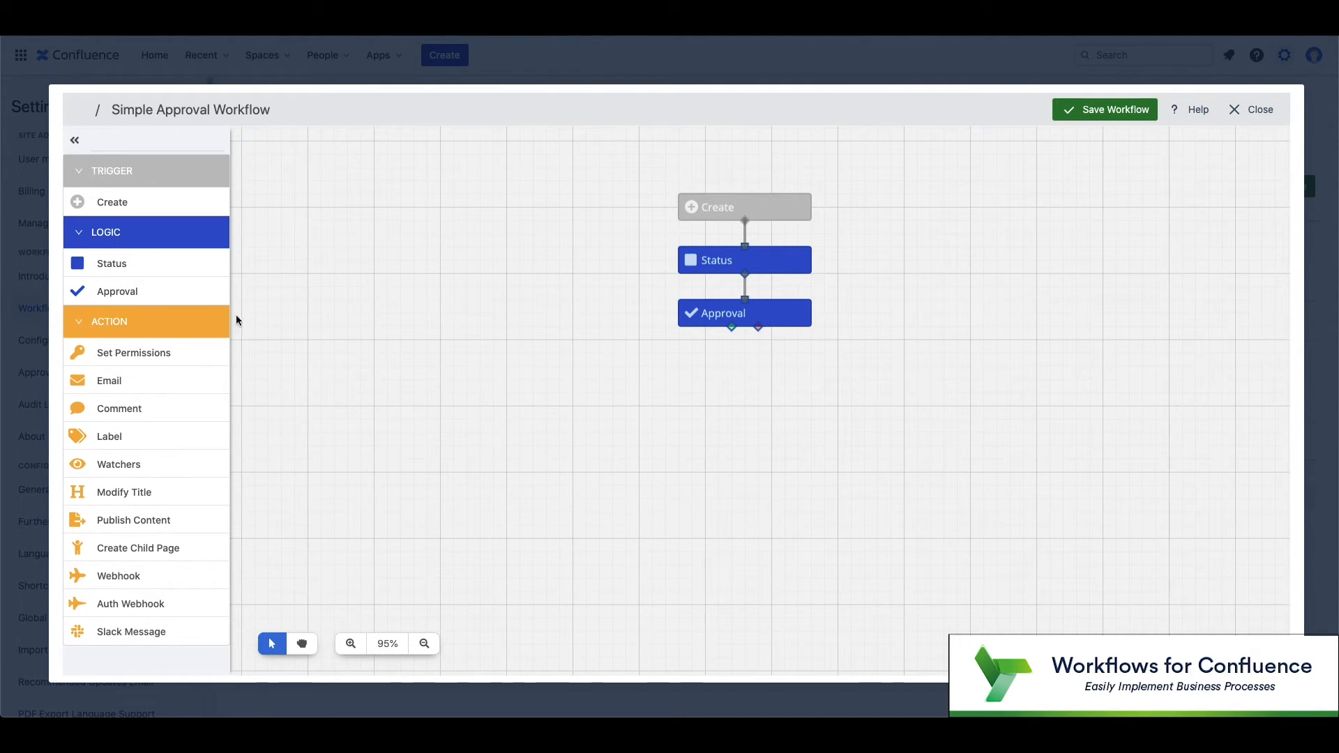
Step: Place left and right Status nodes under Approval, linked to its green and red ports
left_click(134, 270)
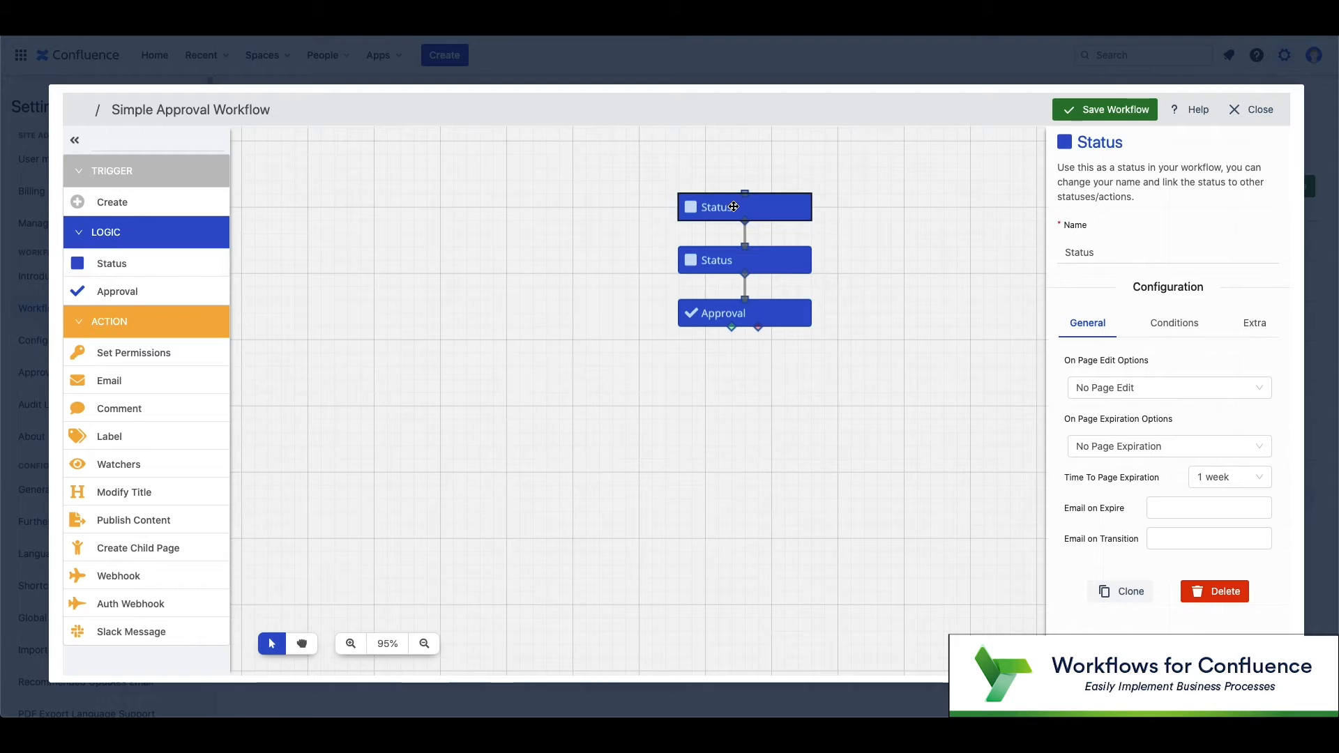
left_click_drag(751, 248, 684, 420)
left_click(179, 267)
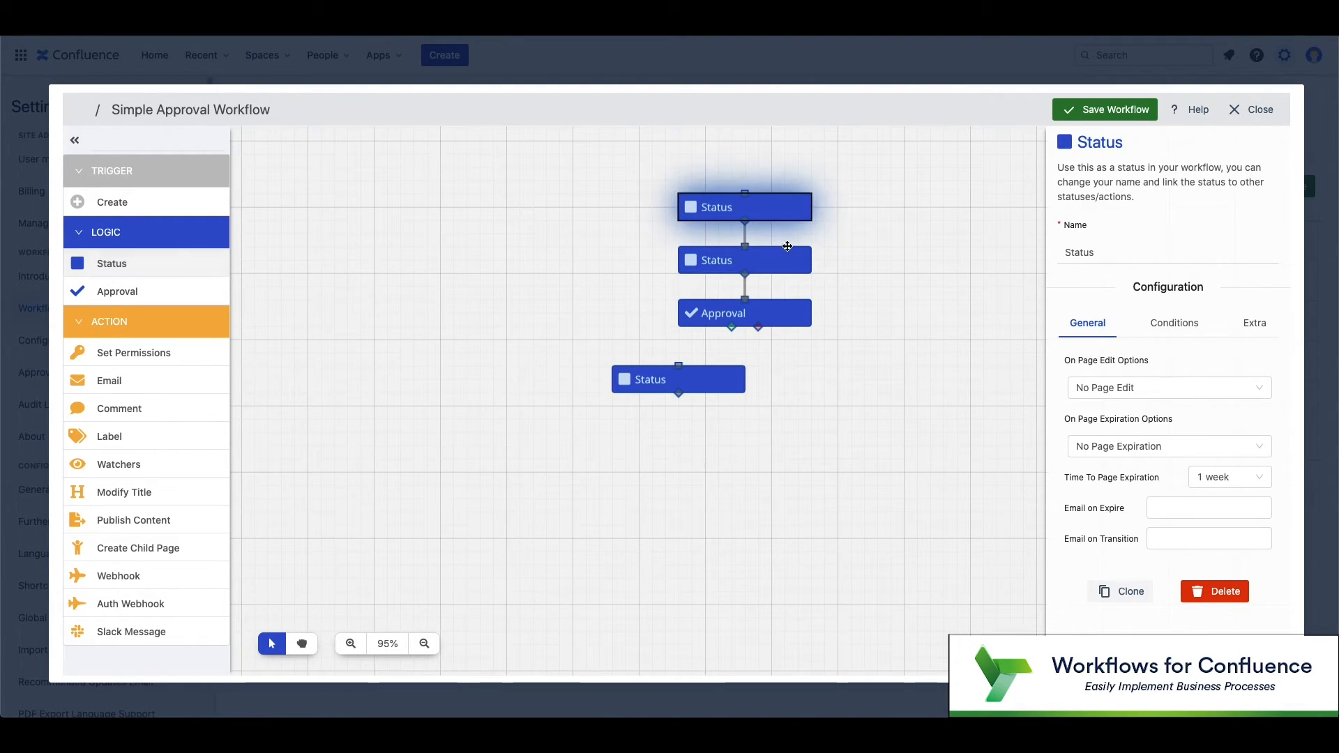
left_click_drag(770, 207, 864, 378)
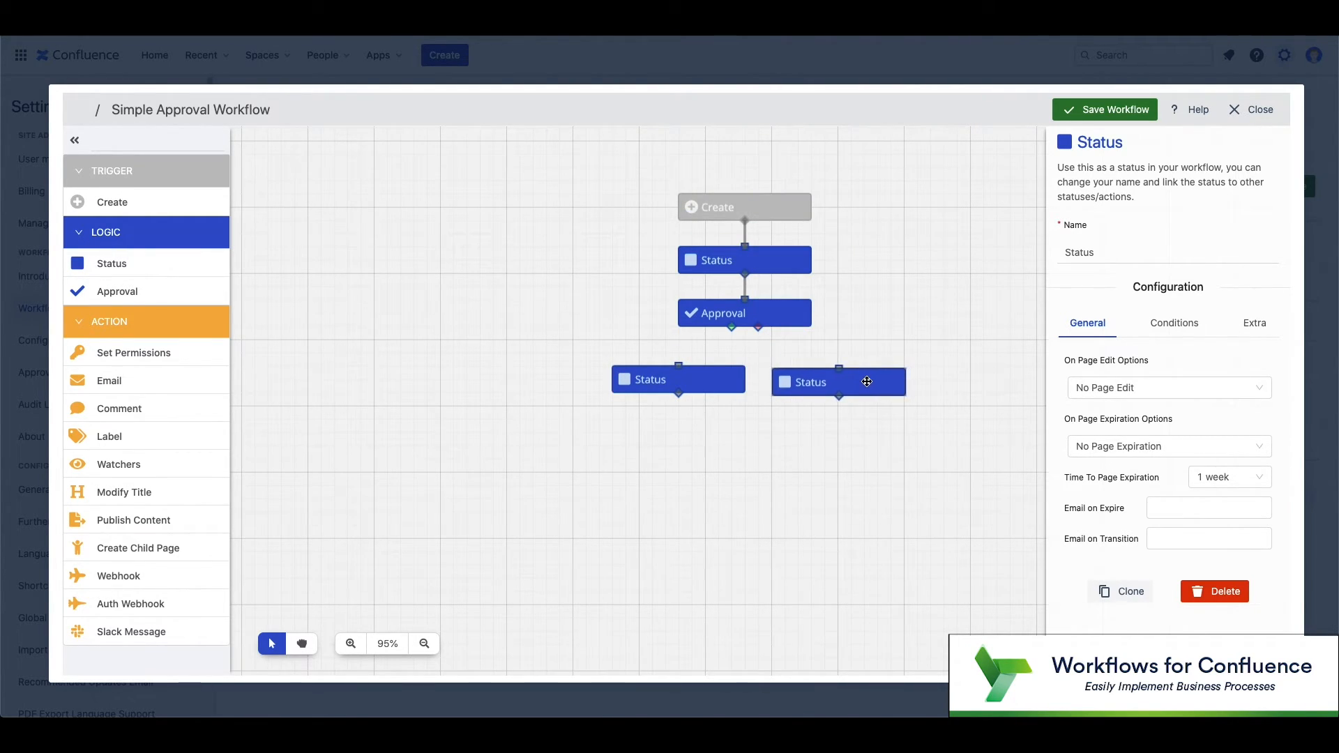
left_click_drag(710, 377, 683, 377)
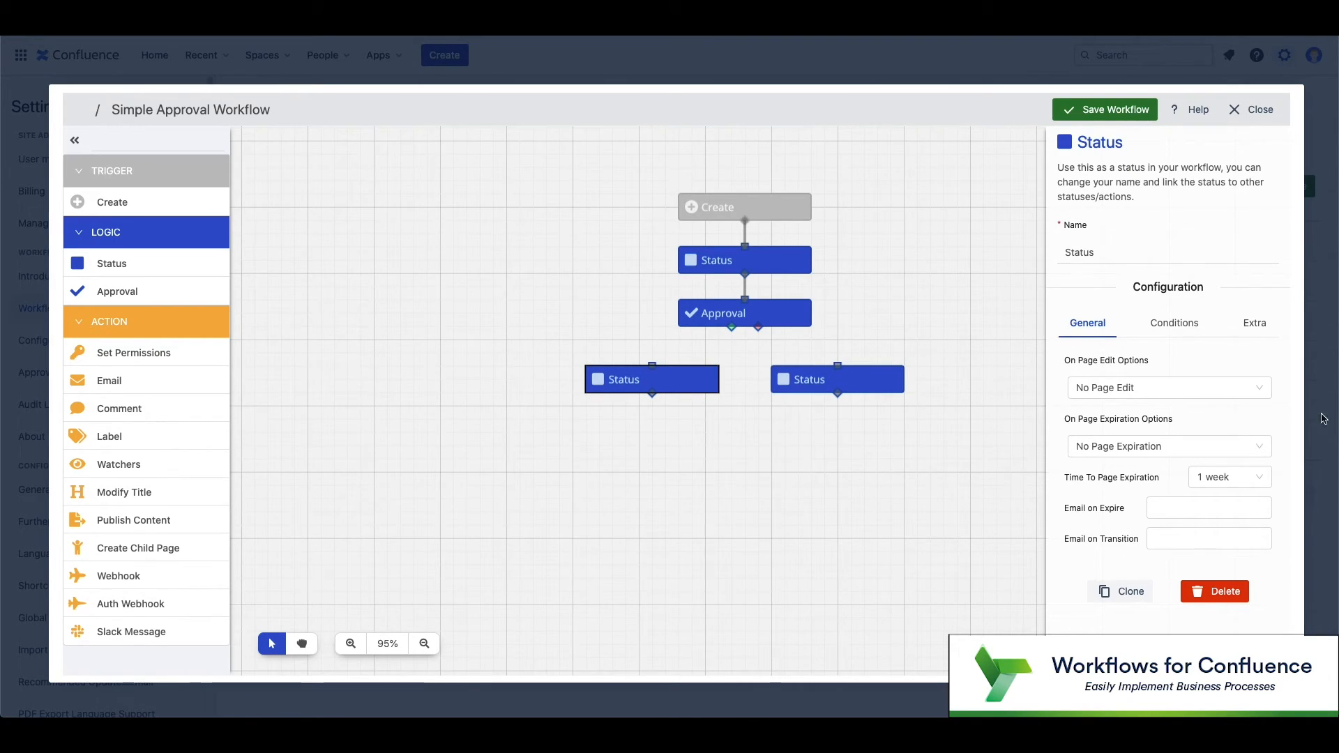
left_click_drag(731, 328, 653, 365)
left_click_drag(757, 328, 837, 365)
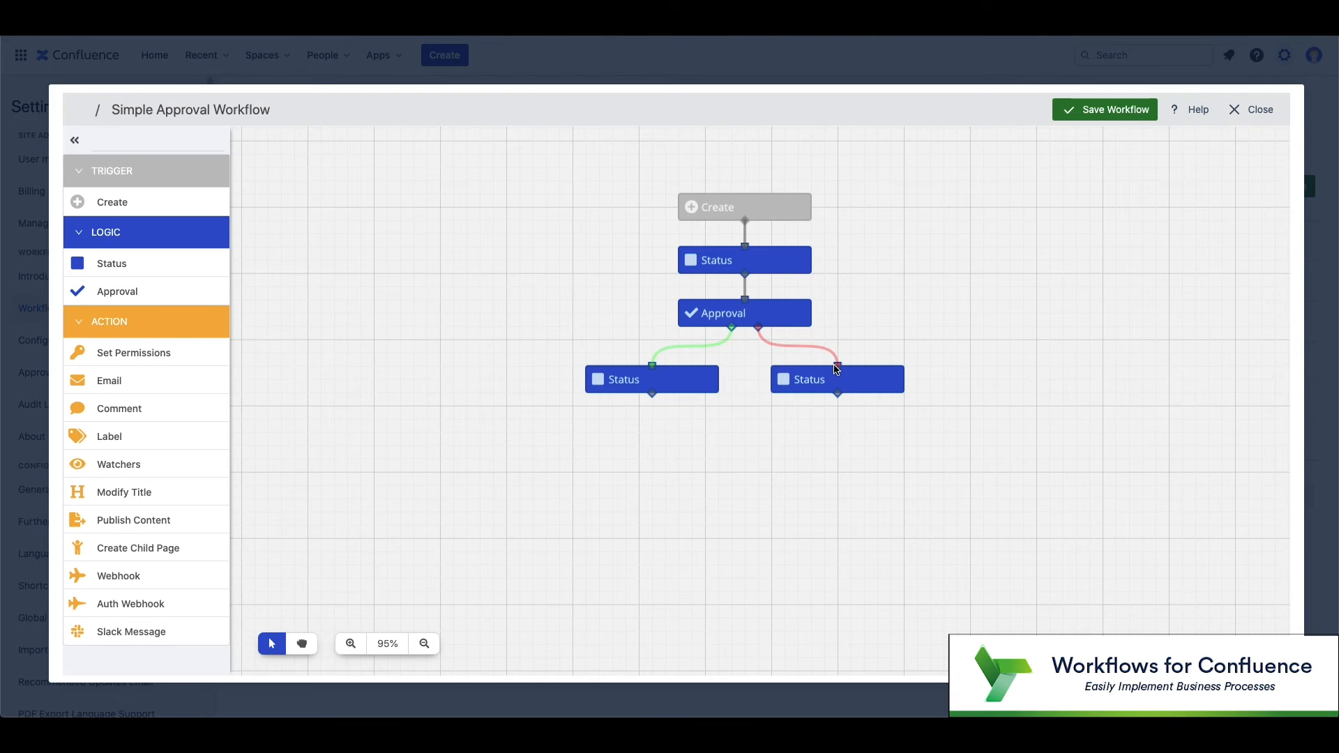
Step: Rename the top Status node to 'Draft'
left_click(731, 263)
double_click(1079, 252)
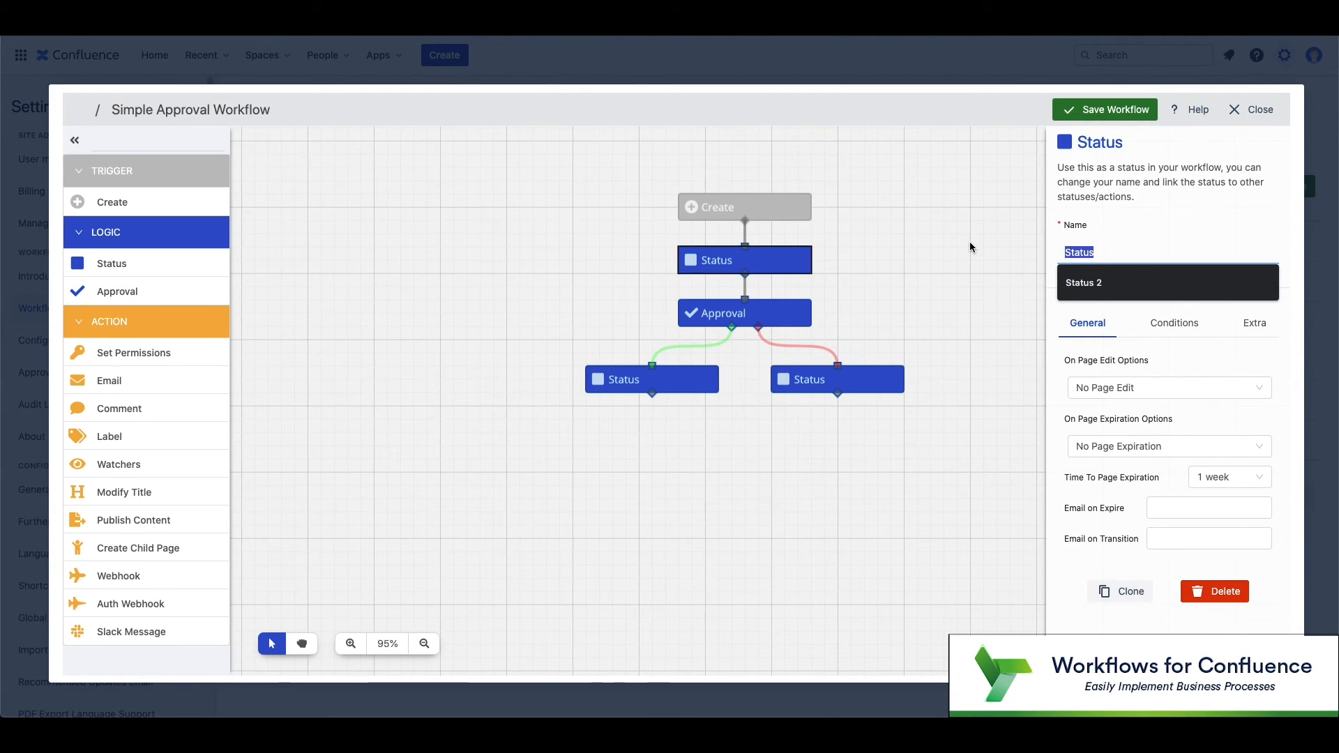
type("In")
key("BackSpace")
key("BackSpace")
type("Draft")
Step: Rename the lower-left Status node to 'Approved'
left_click(655, 379)
left_click(1080, 252)
double_click(1079, 253)
type("Ap")
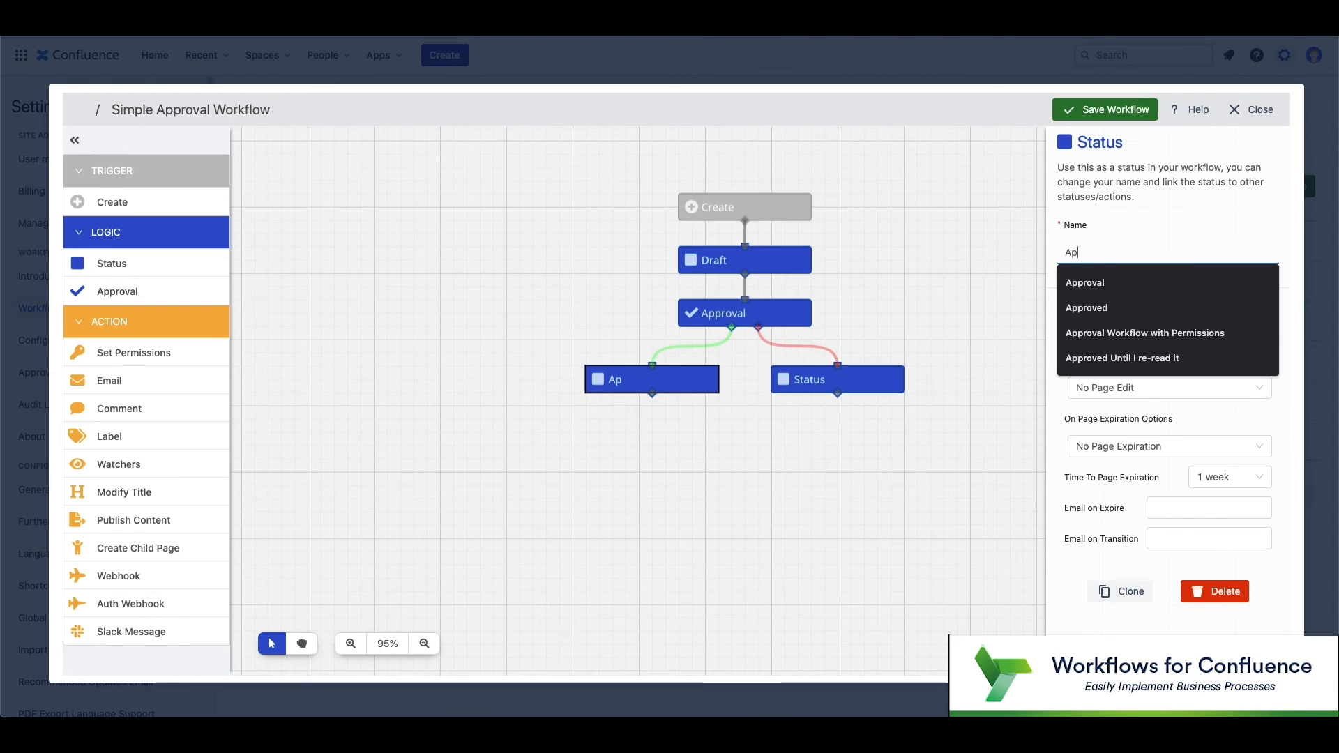
type("proved")
Step: Rename the lower-right Status node to 'Rejected'
left_click(809, 383)
left_click(1108, 254)
double_click(1108, 254)
type("Rejected")
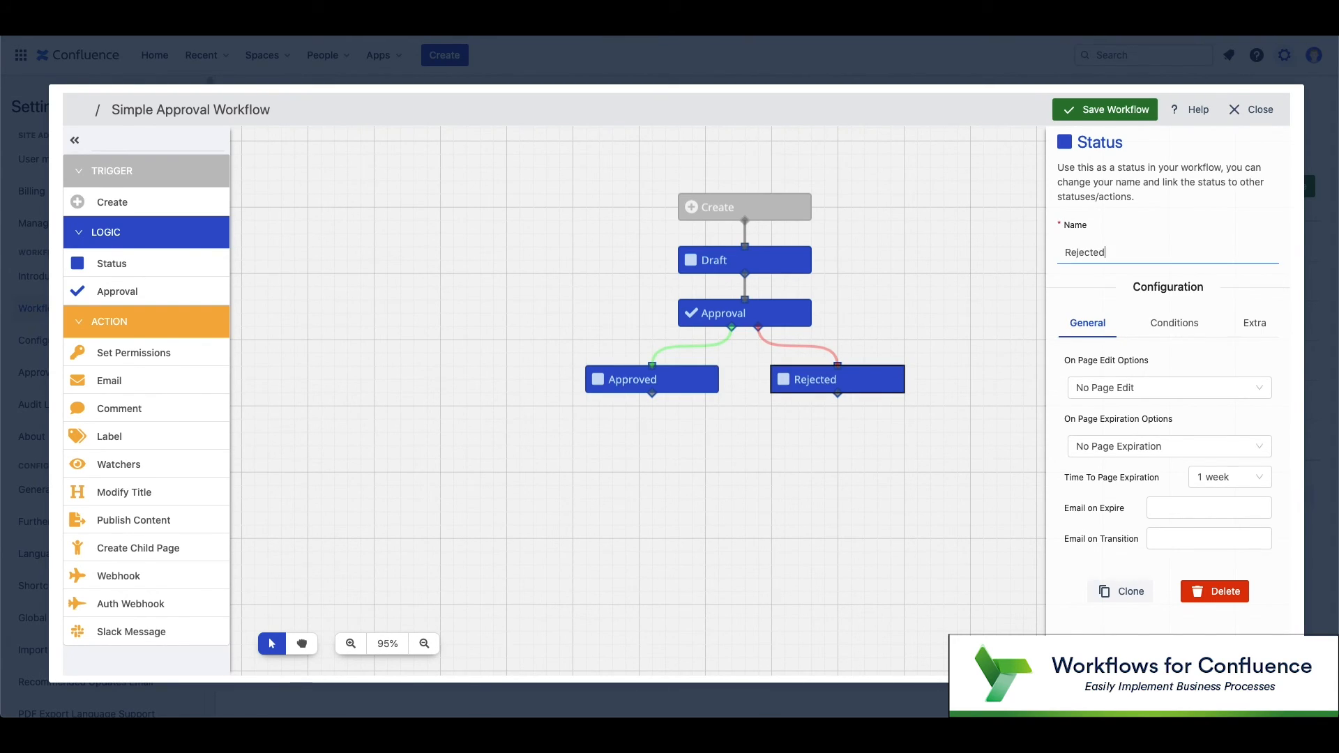
left_click(1020, 300)
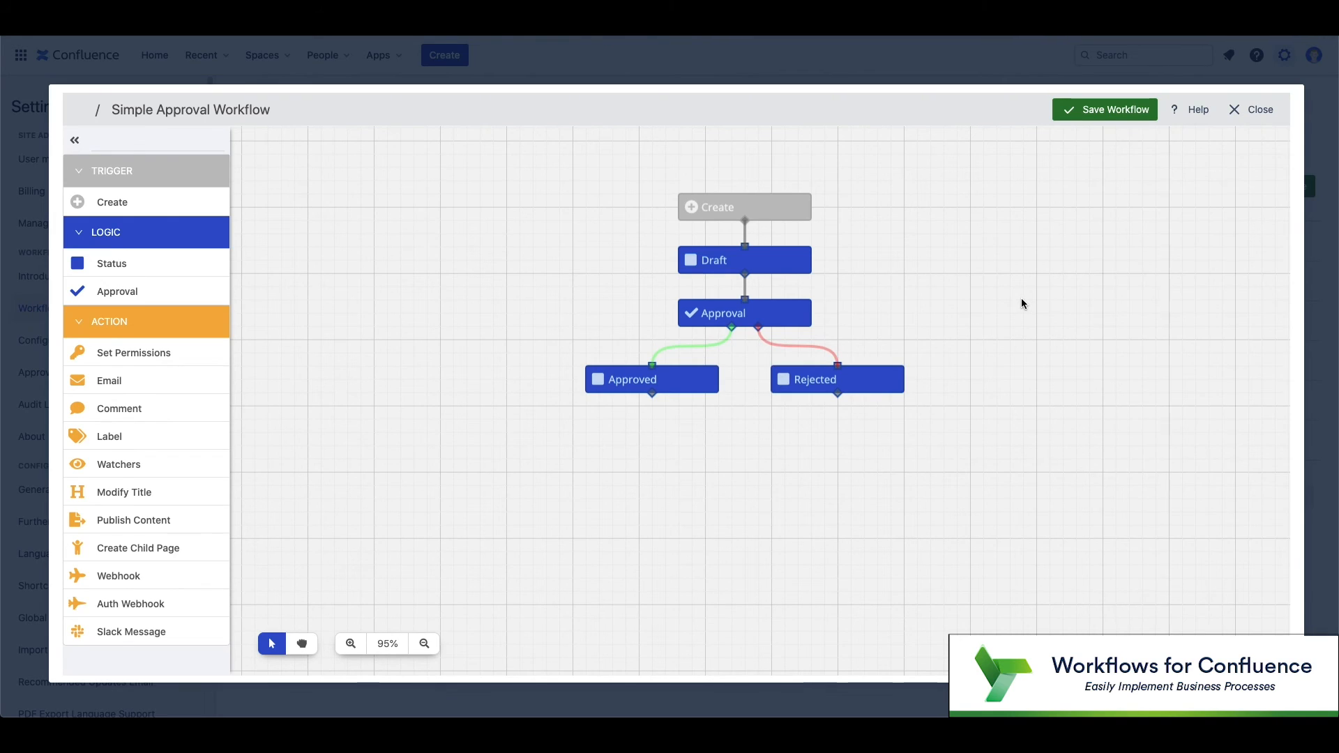